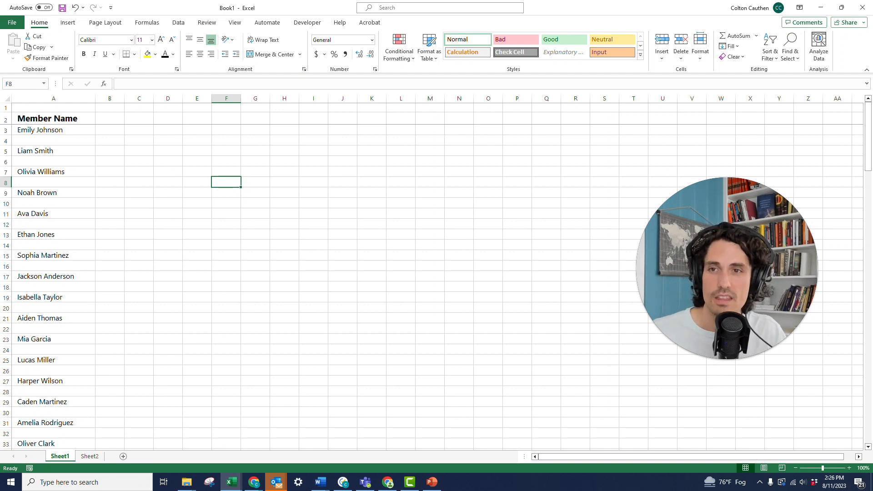
Select the whole member name list in column A, from A3 down to the last entry, including the blank cells.
click(53, 140)
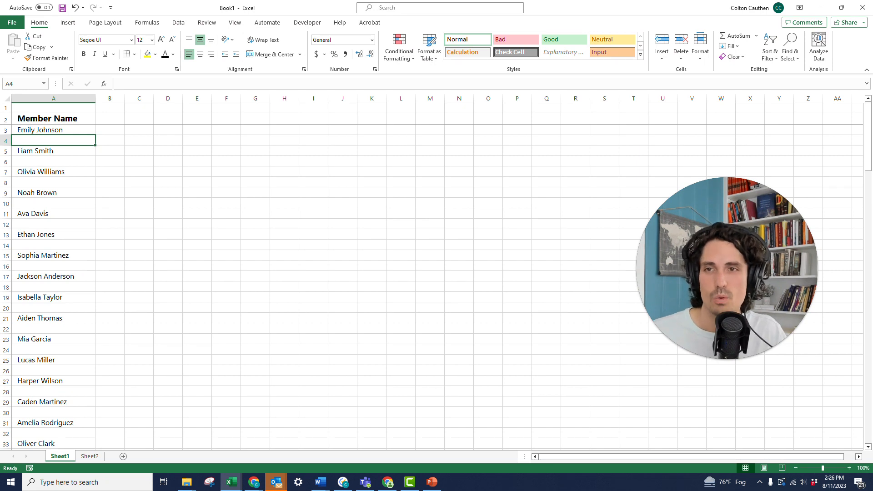
click(53, 130)
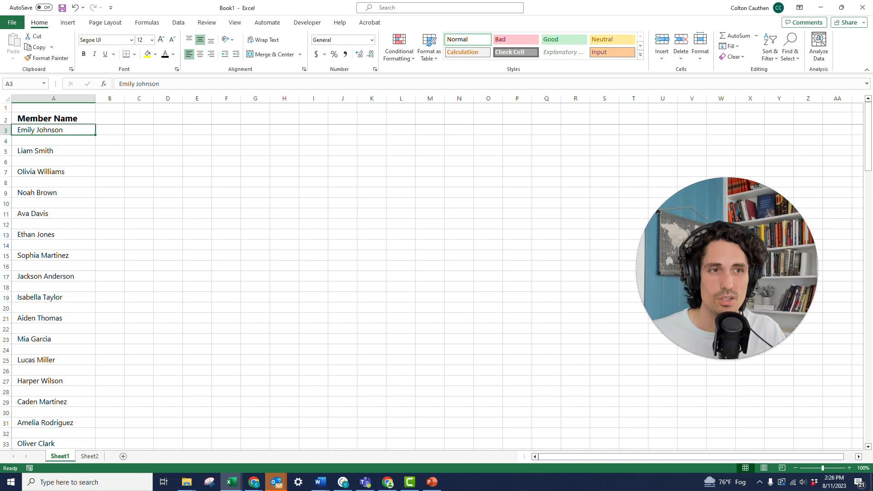
drag(868, 136, 869, 412)
scroll(436, 287, up, 9)
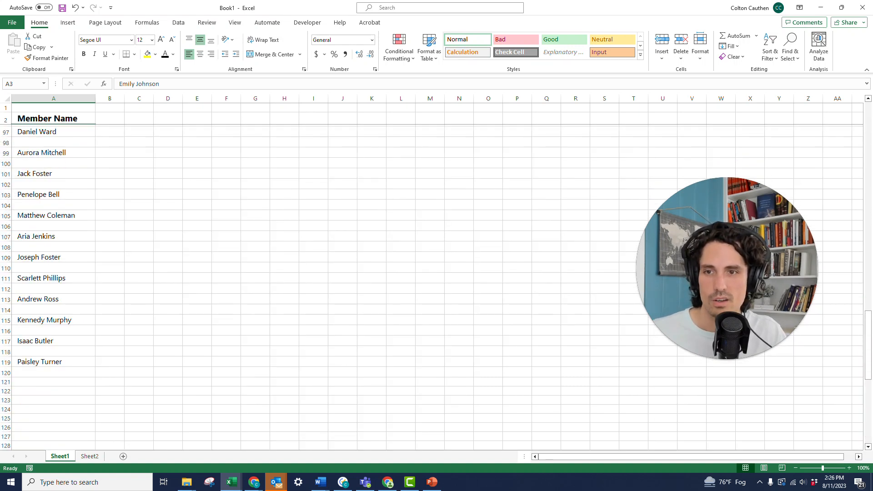
key(ctrl+shift+Down)
scroll(437, 273, up, 3)
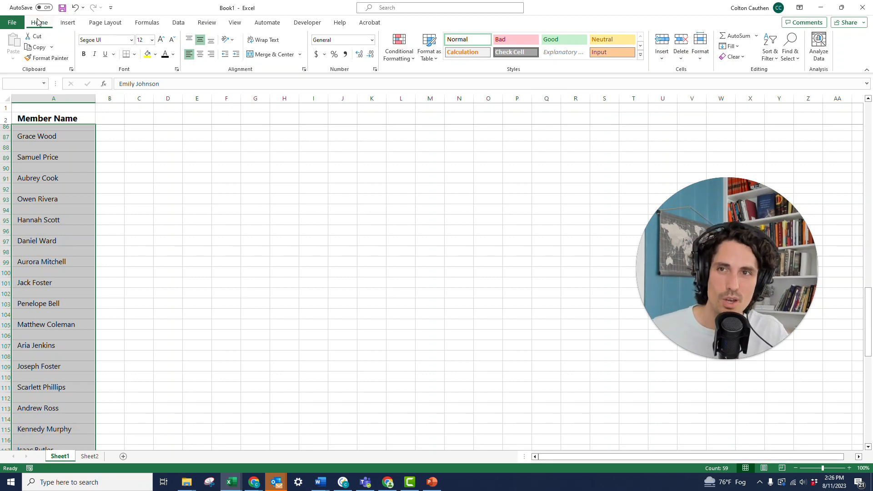
Use Go To Special with Blanks to select the empty cells in the member list, and delete those blank rows.
click(791, 51)
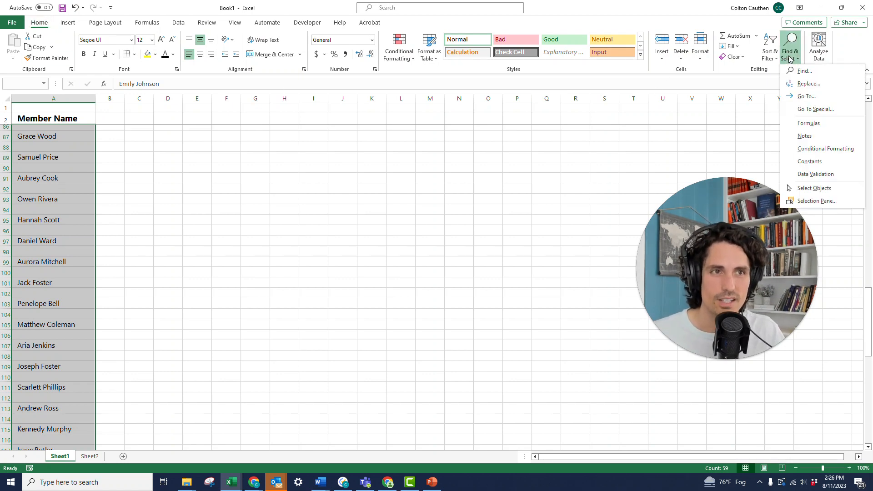
click(818, 109)
drag(381, 61, 343, 41)
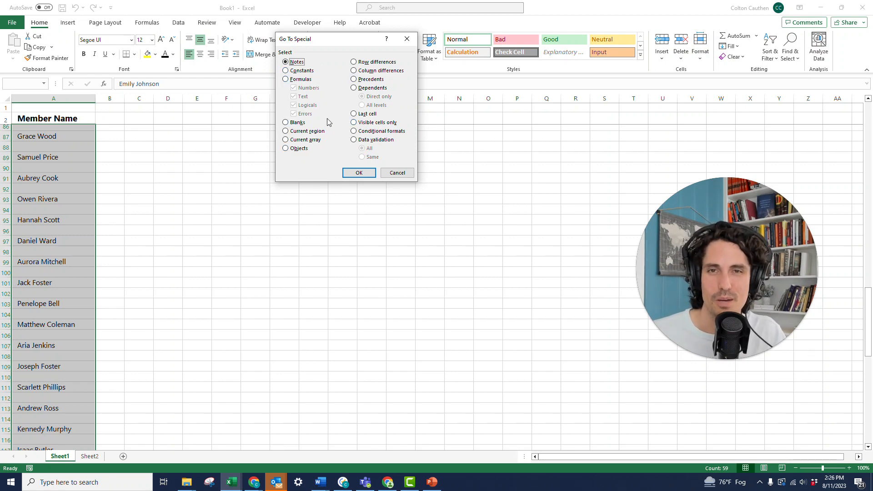
click(286, 123)
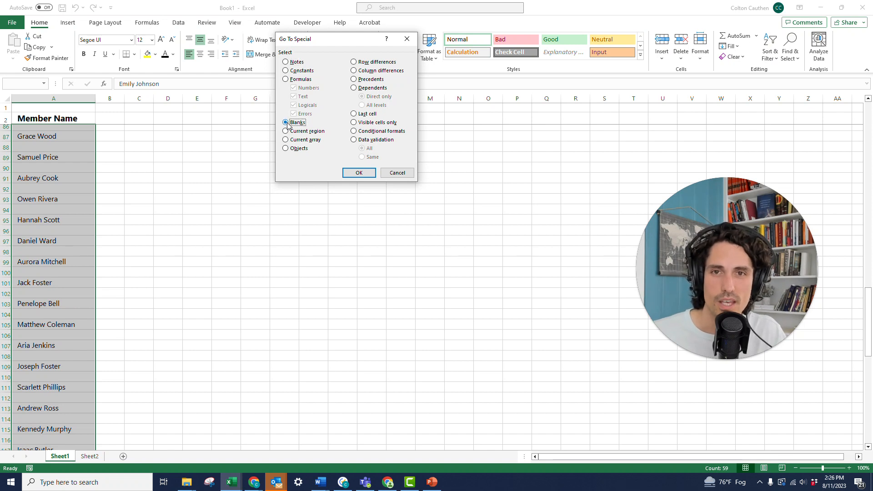
click(360, 174)
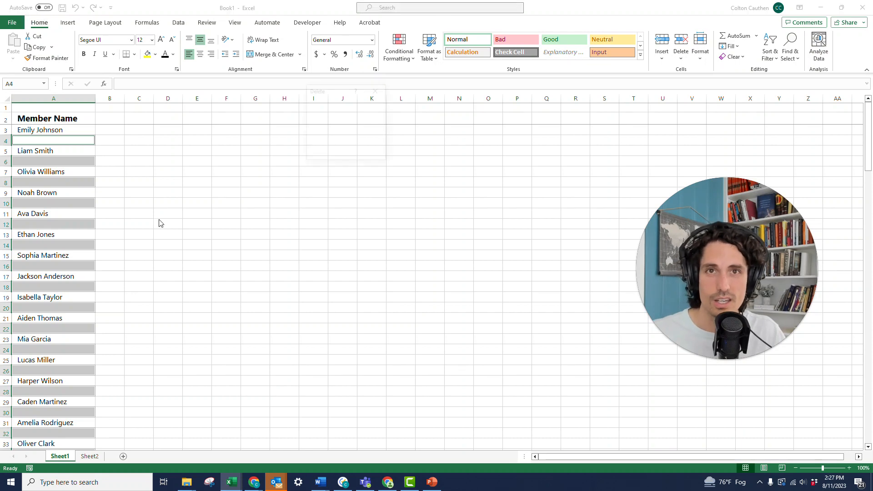
key(ctrl+minus)
key(Return)
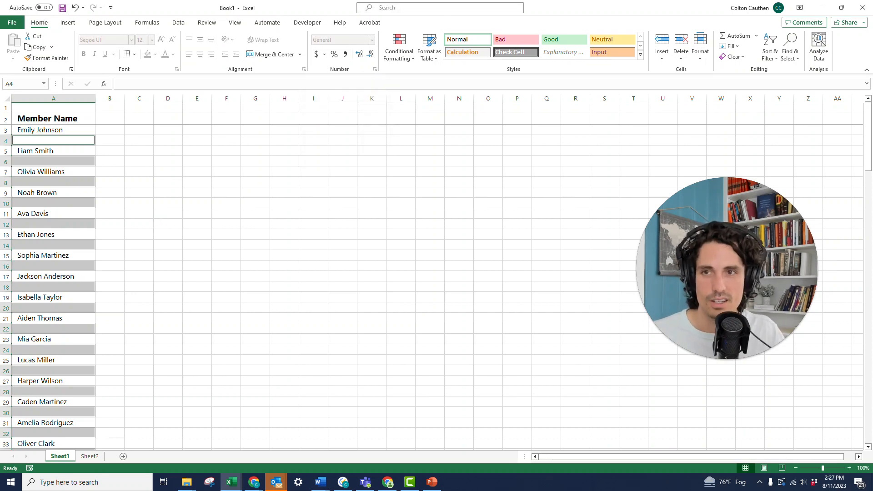
key(Down)
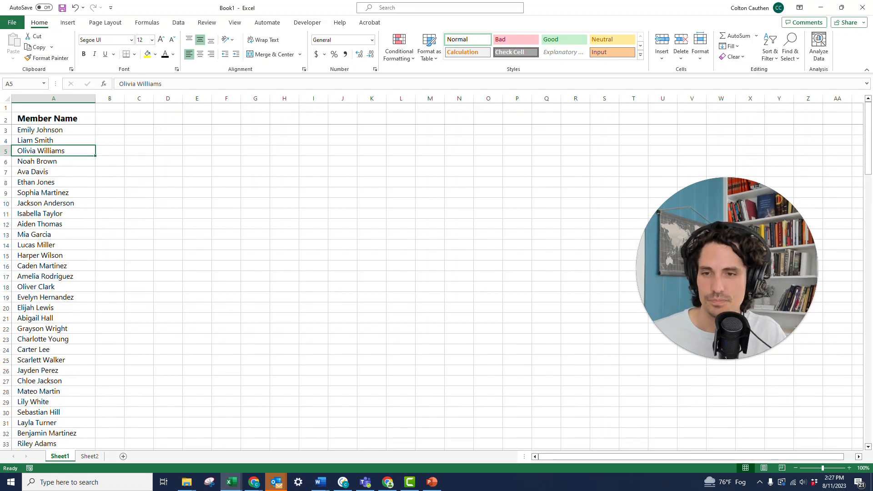
Open Sheet2 and look through the account number list in column A, ending on cell A3.
click(89, 457)
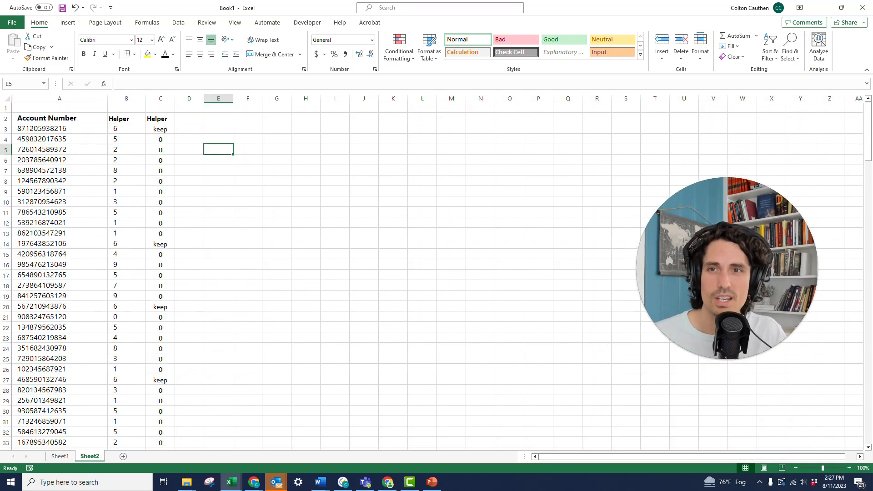
click(59, 129)
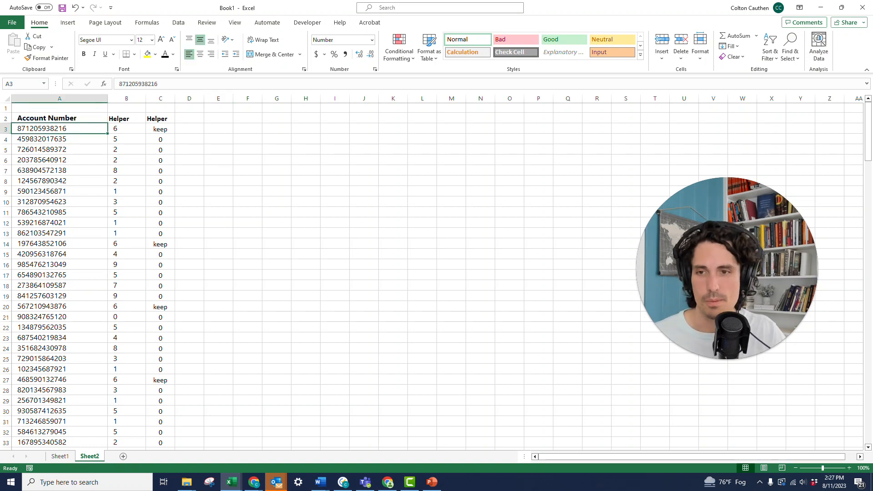
key(ctrl+Down)
key(ctrl+Up)
key(ctrl+Up)
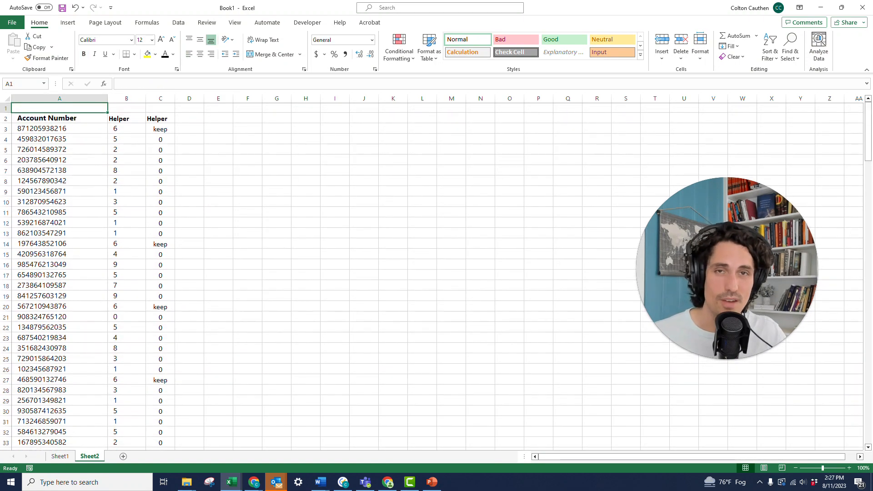
click(60, 128)
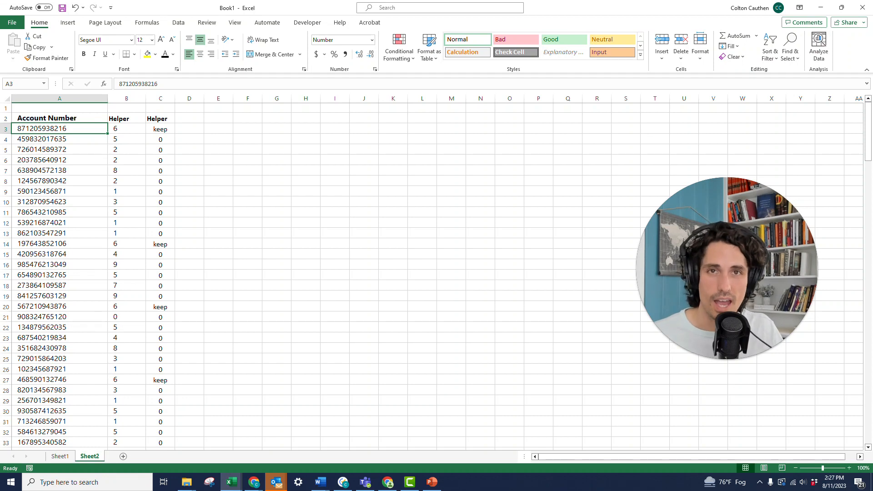
Enter the formula =RIGHT(A3,1) in the first helper cell B3, and undo the entry.
click(126, 129)
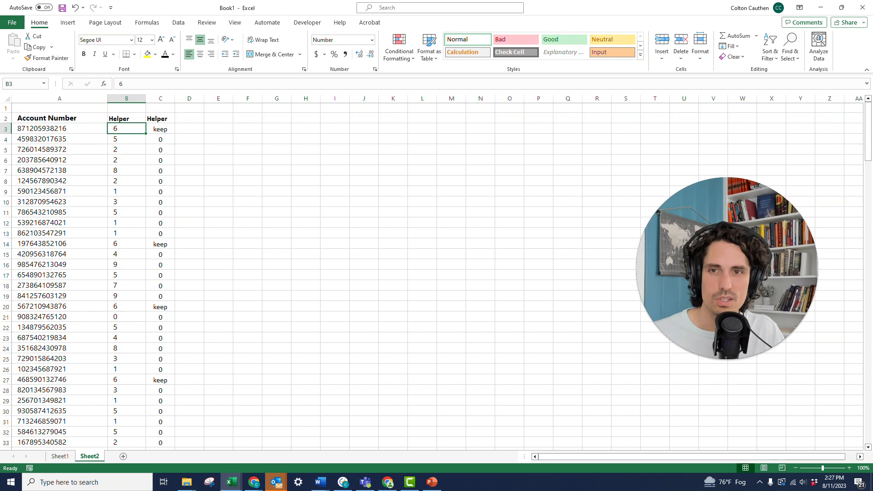
text(=right()
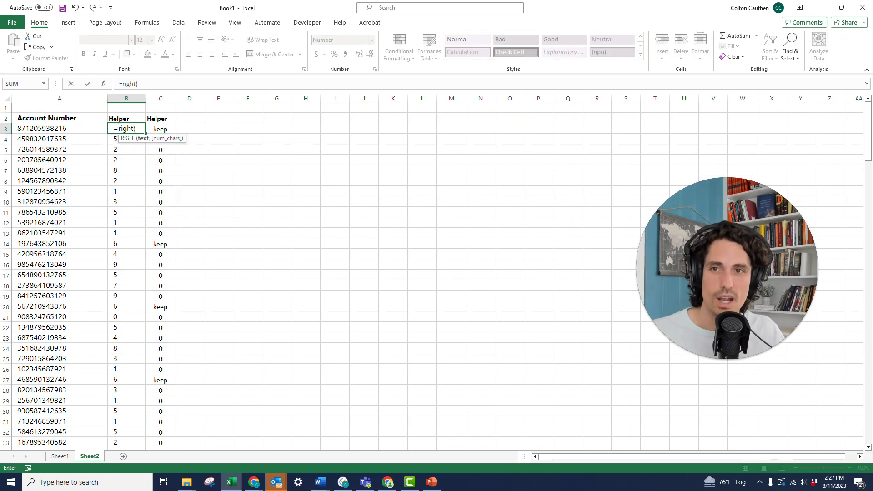
key(Left)
text(,)
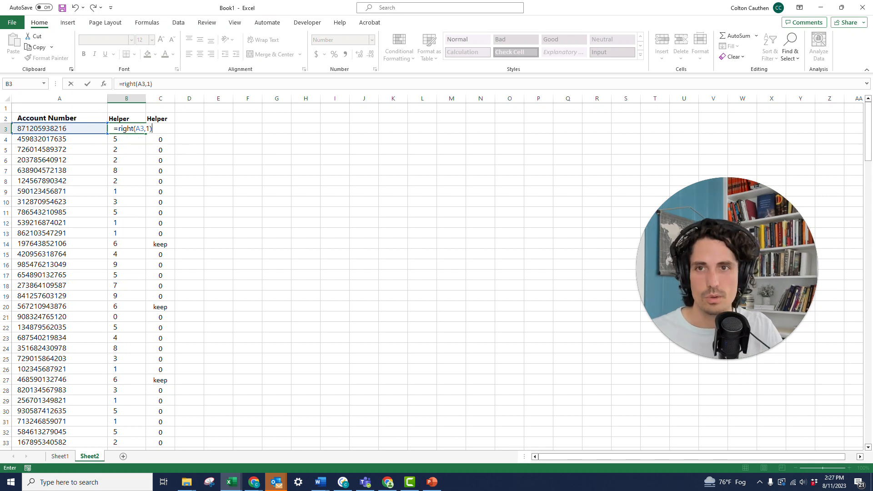
key(ctrl+Return)
key(ctrl+z)
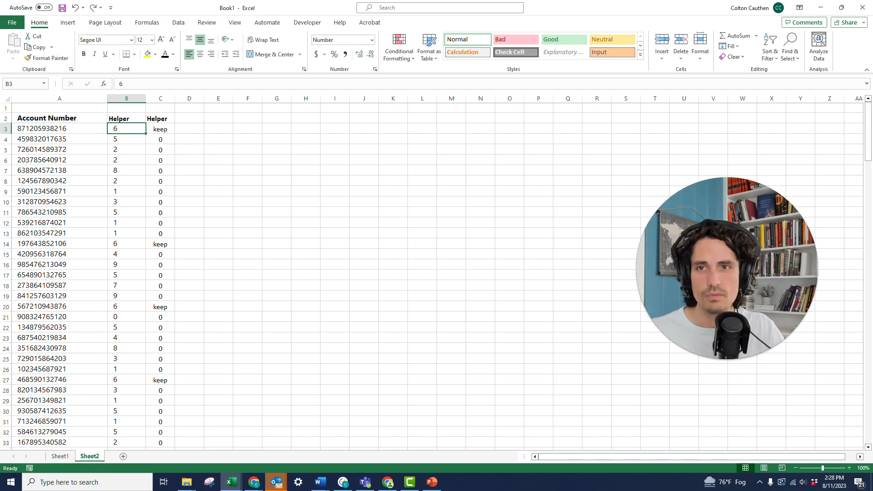
Examine the logical test and return values of the IF formula in helper cell C3, leaving the formula as it is.
click(160, 129)
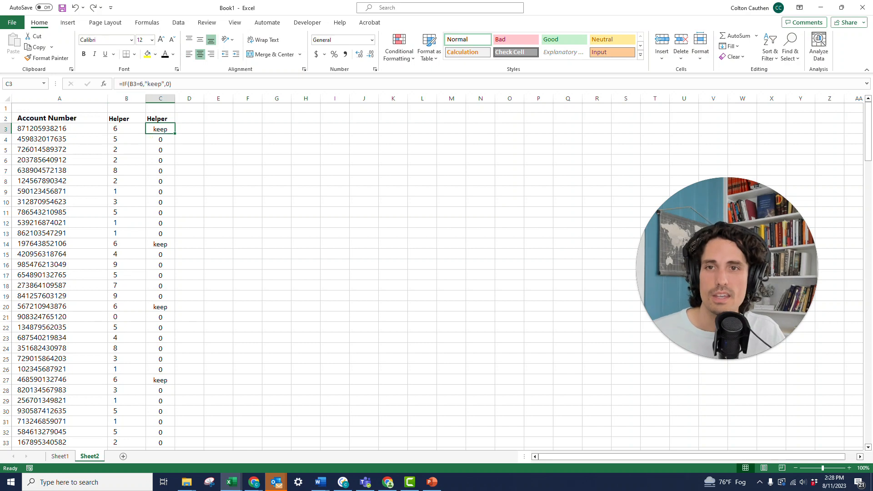
click(180, 82)
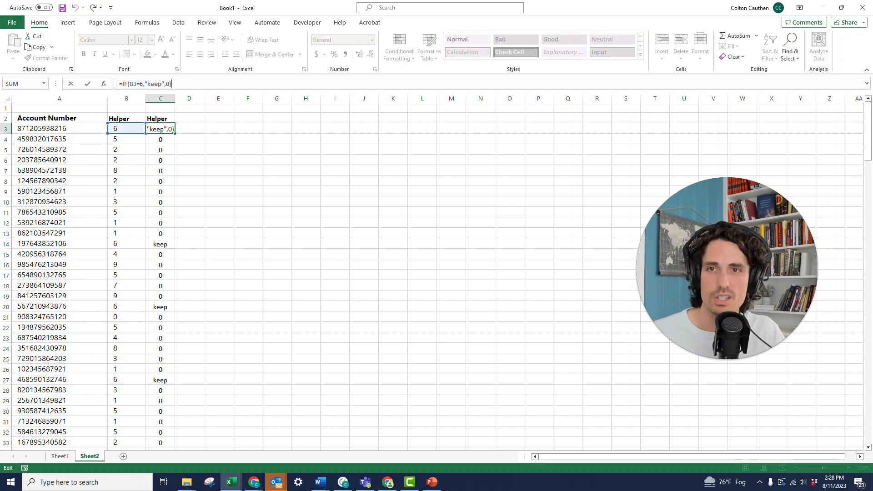
click(130, 83)
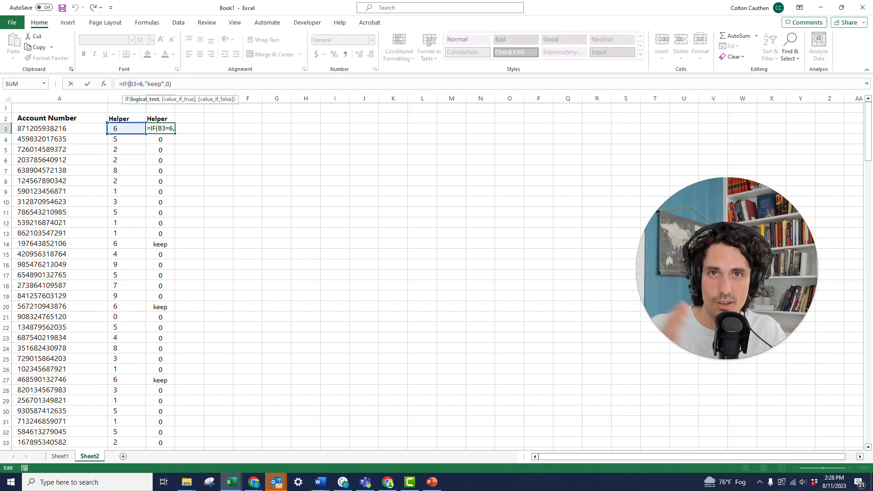
click(146, 84)
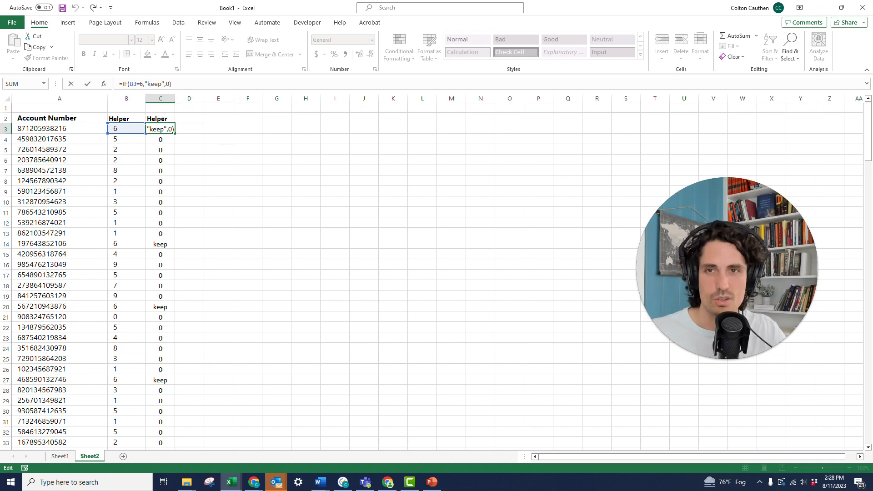
key(Return)
key(Up)
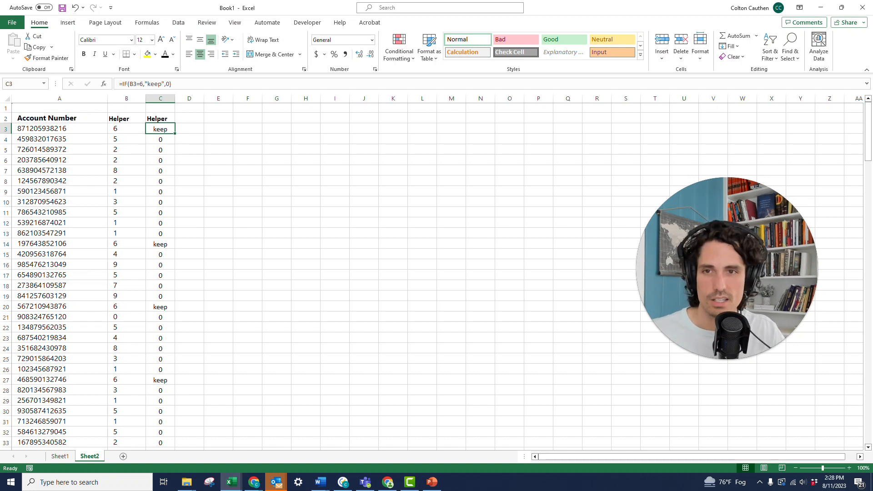
Select the second helper column's formulas from C3 down to the last filled row.
key(ctrl+shift+Down)
scroll(437, 276, down, 5)
scroll(437, 276, up, 12)
scroll(437, 277, up, 6)
drag(869, 350, 870, 135)
Use Go To Special with Formulas limited to Numbers on the selected helper cells, and delete the entire rows of the matching cells.
click(790, 48)
click(815, 109)
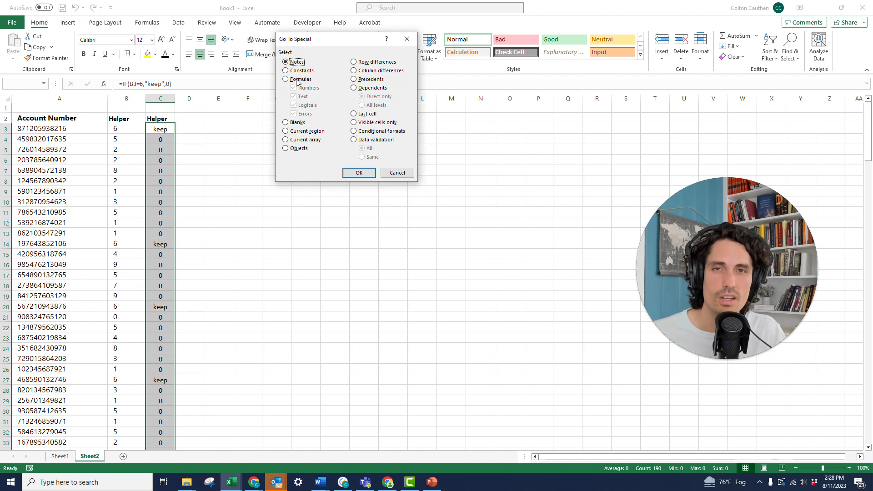
click(297, 80)
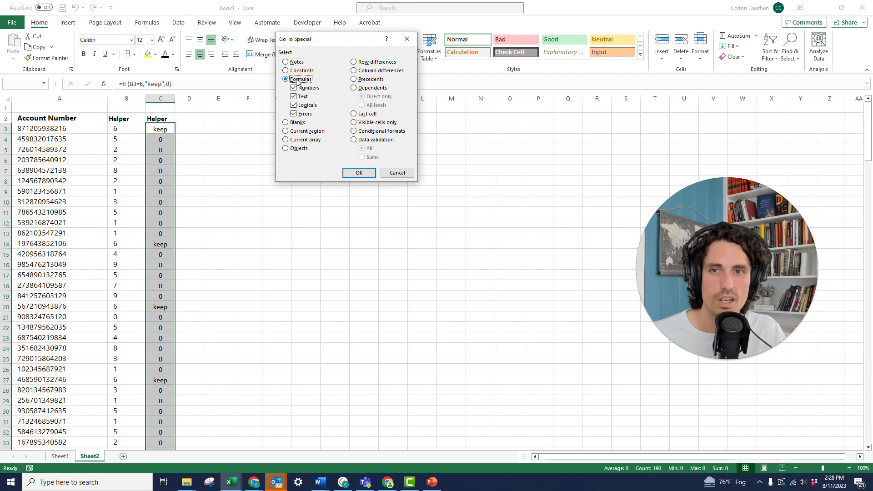
click(293, 88)
click(294, 106)
click(295, 114)
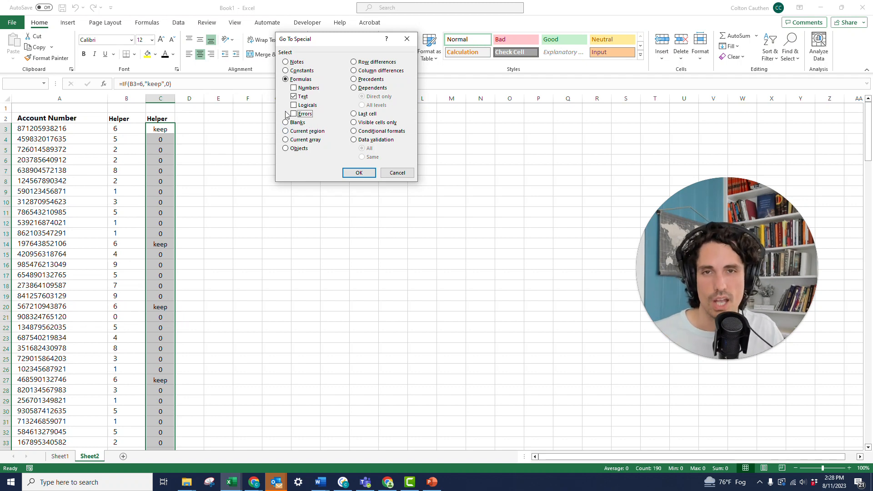
click(294, 88)
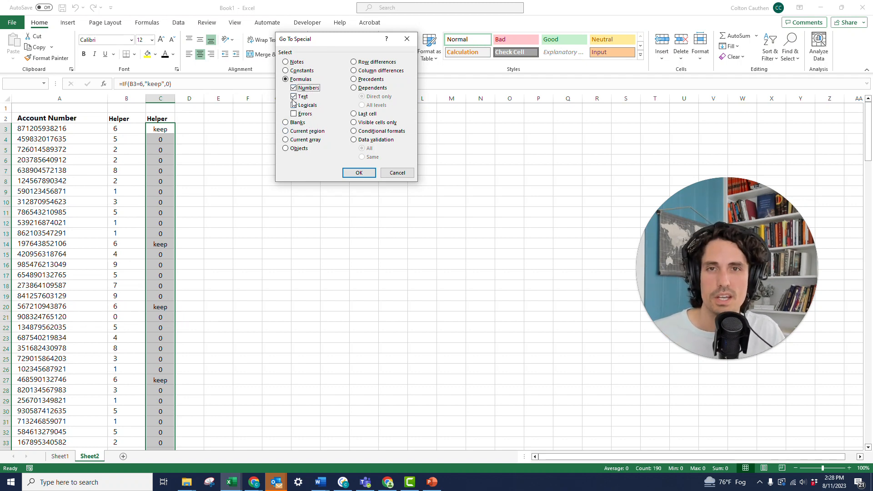
click(294, 96)
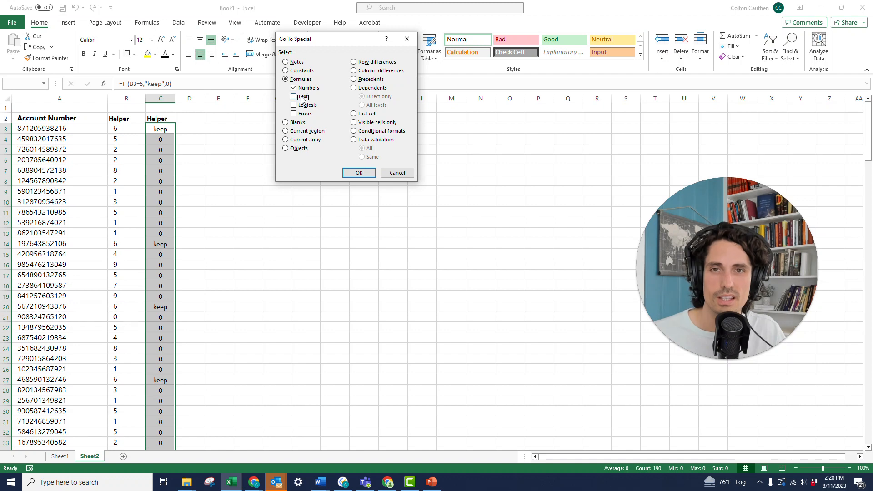
click(359, 173)
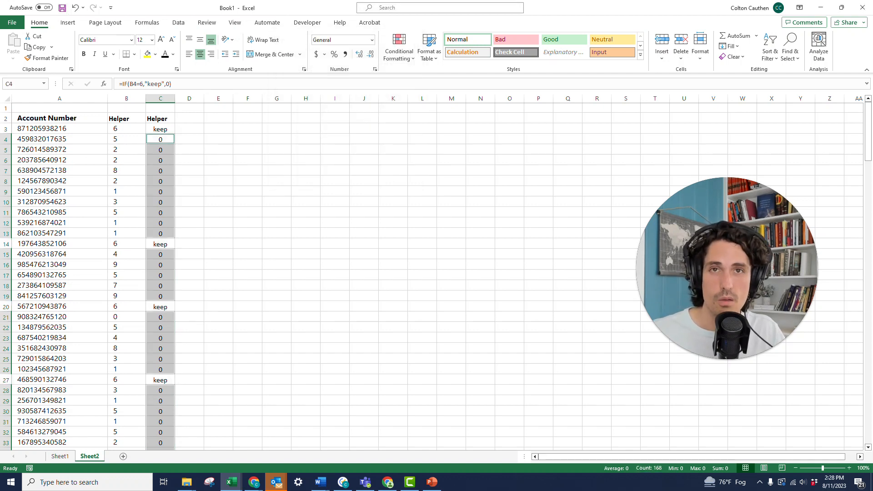
key(ctrl+minus)
key(Return)
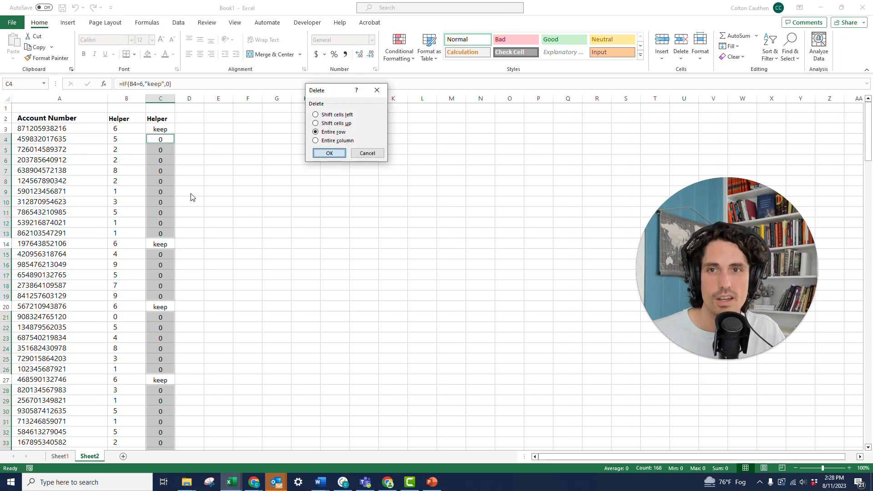
click(218, 191)
Check the last digits of the remaining account numbers in column A.
drag(59, 129, 60, 337)
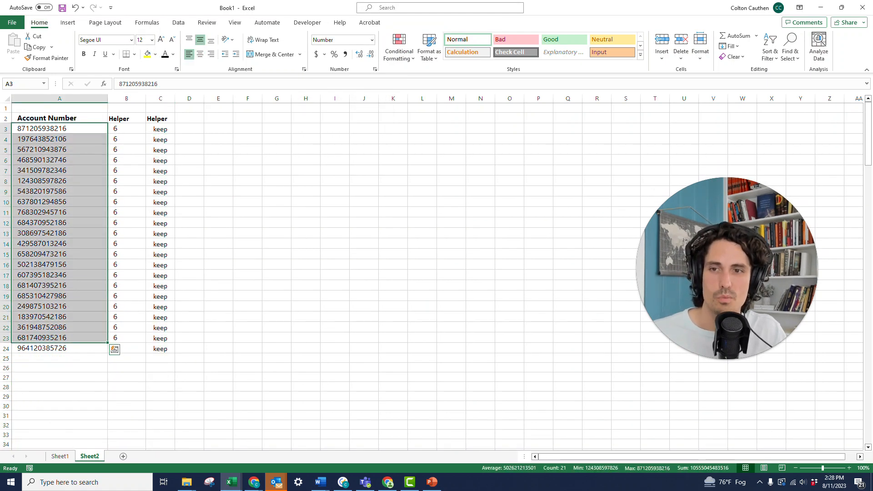
click(60, 348)
click(189, 171)
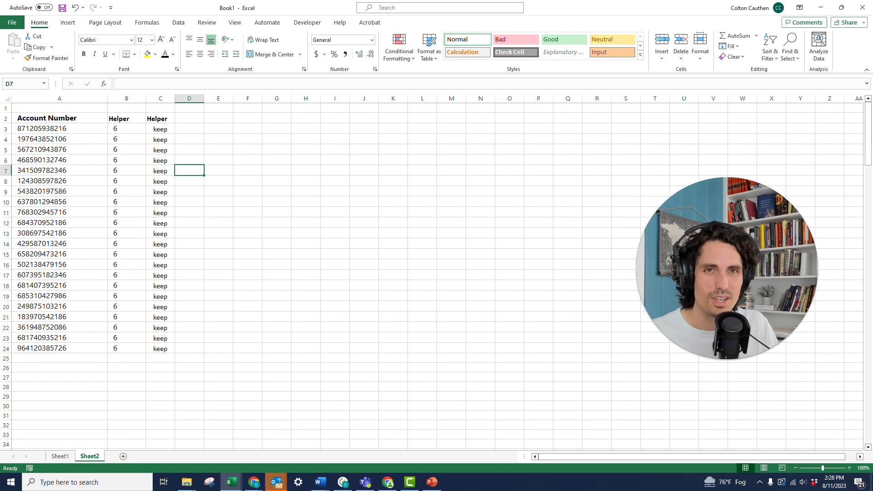
Open Go To Special and review its Notes, Constants and Formulas options.
click(794, 61)
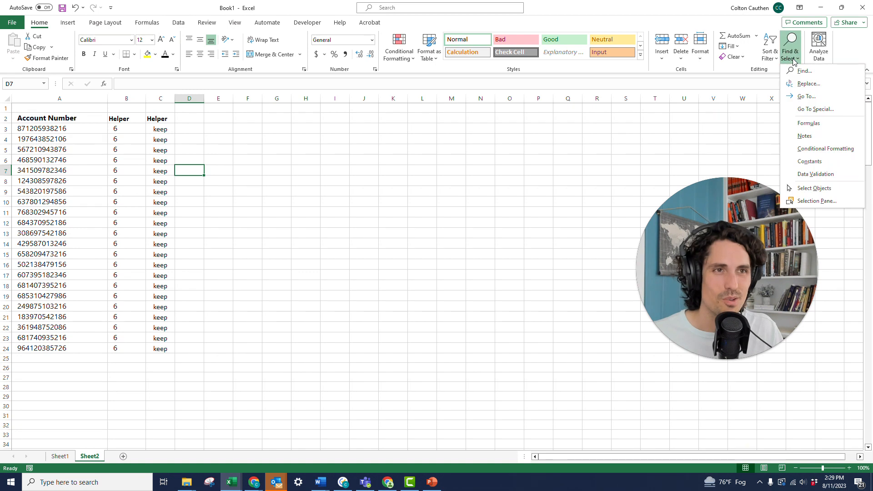
click(820, 112)
drag(333, 42, 396, 137)
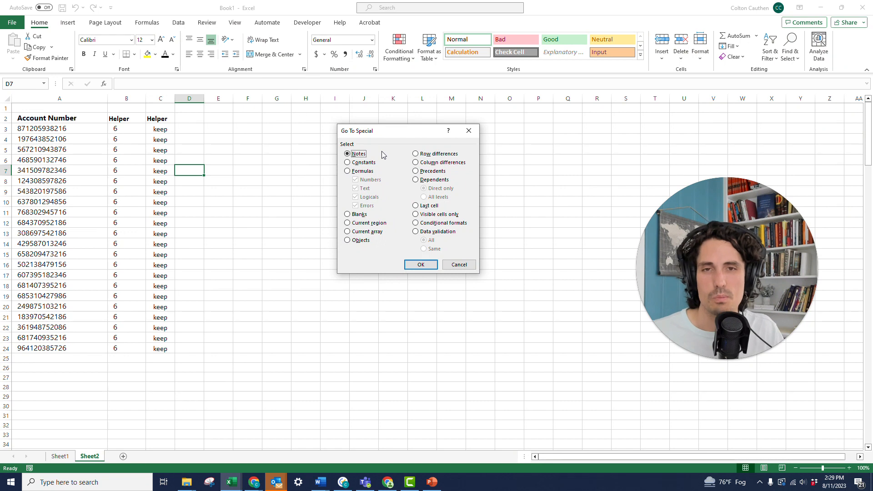
click(364, 163)
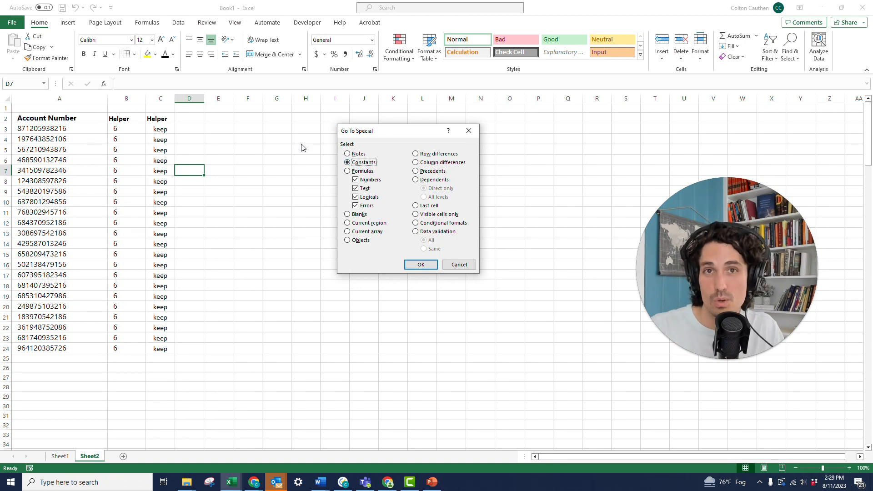
click(366, 174)
click(364, 165)
click(365, 171)
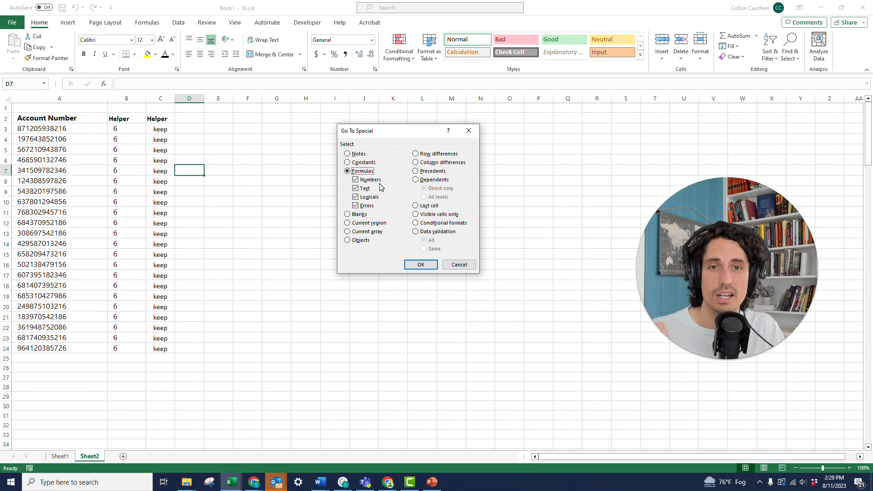
Restrict the Formulas option in Go To Special to Errors, excluding Numbers, Text and Logicals.
click(365, 187)
click(365, 180)
click(367, 208)
click(366, 188)
click(366, 198)
click(369, 198)
click(369, 206)
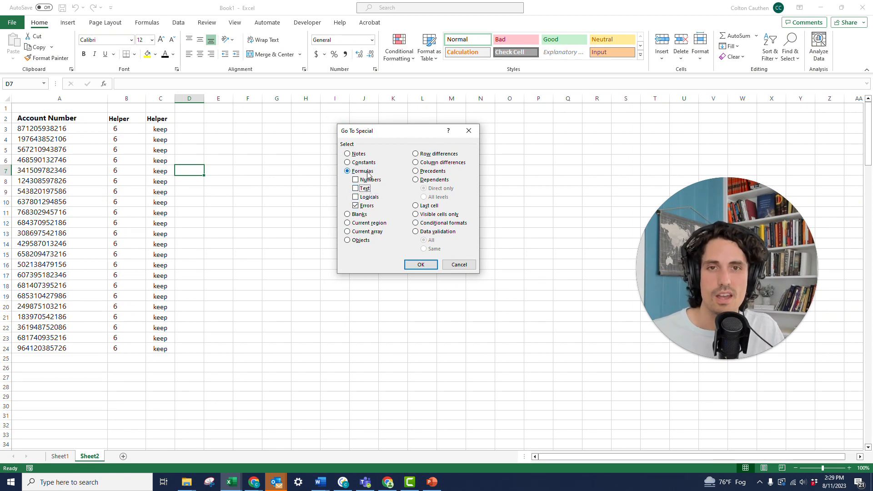
click(363, 189)
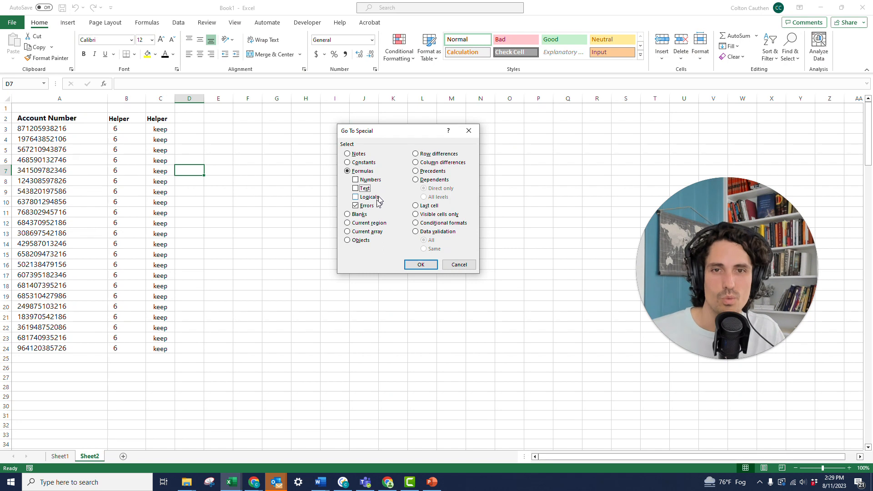
Review the Blanks, Notes, Constants and Formulas choices in Go To Special, and close it without selecting any cells.
click(355, 215)
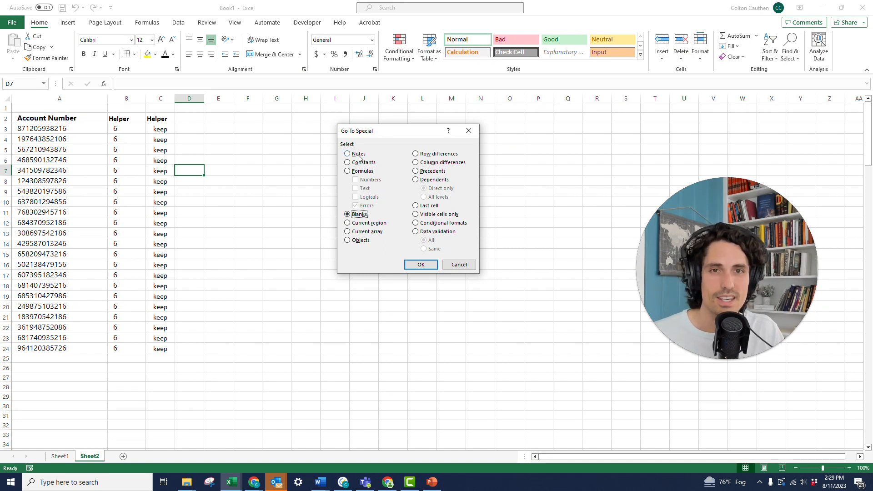
click(358, 155)
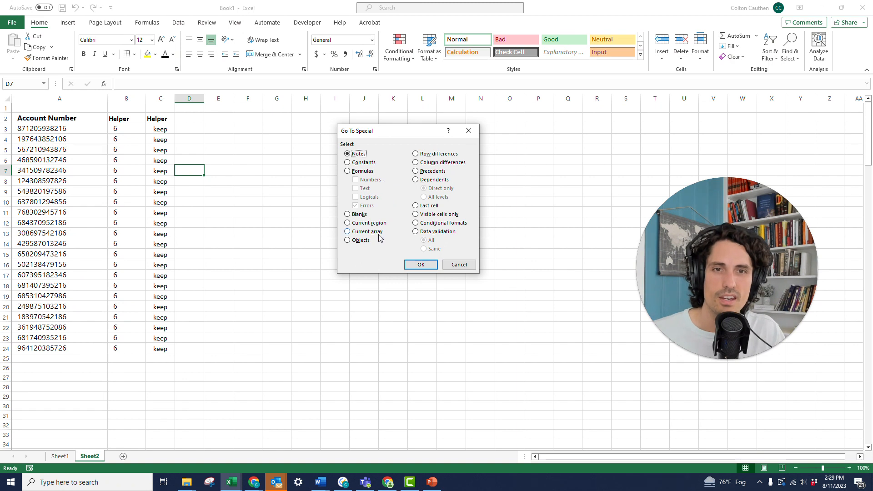
click(347, 172)
click(347, 163)
click(347, 172)
click(460, 265)
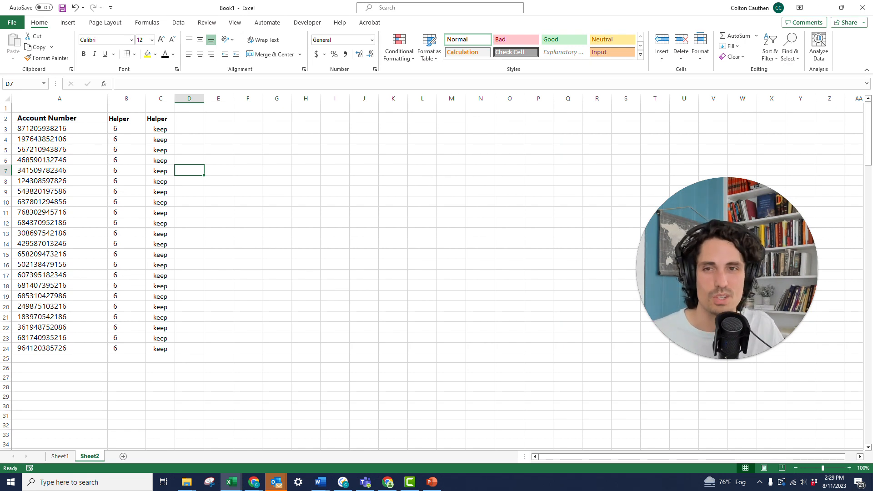
Inspect the helper formulas in B4, C4, C6 and C3 without changing them.
click(127, 140)
click(160, 139)
click(160, 161)
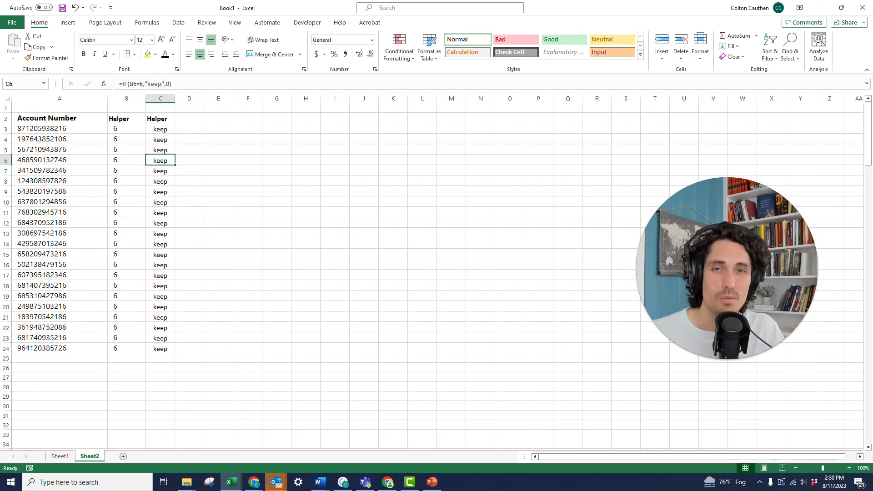
click(160, 130)
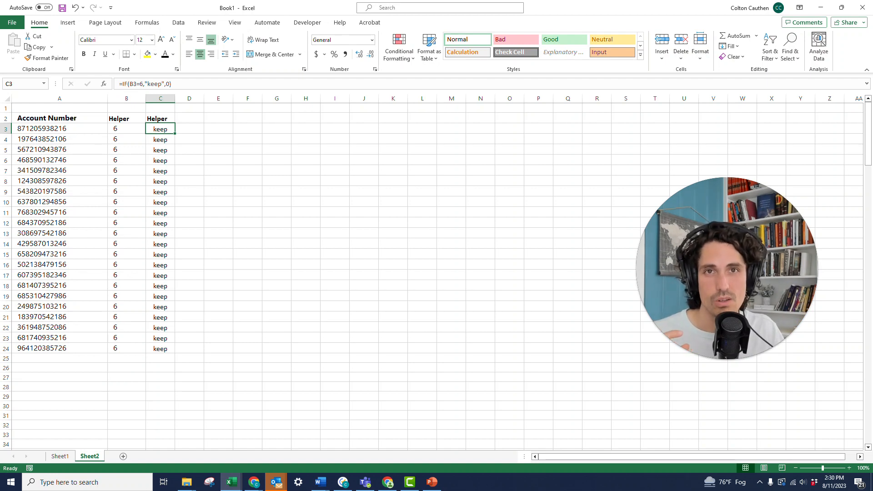
click(790, 50)
key(Escape)
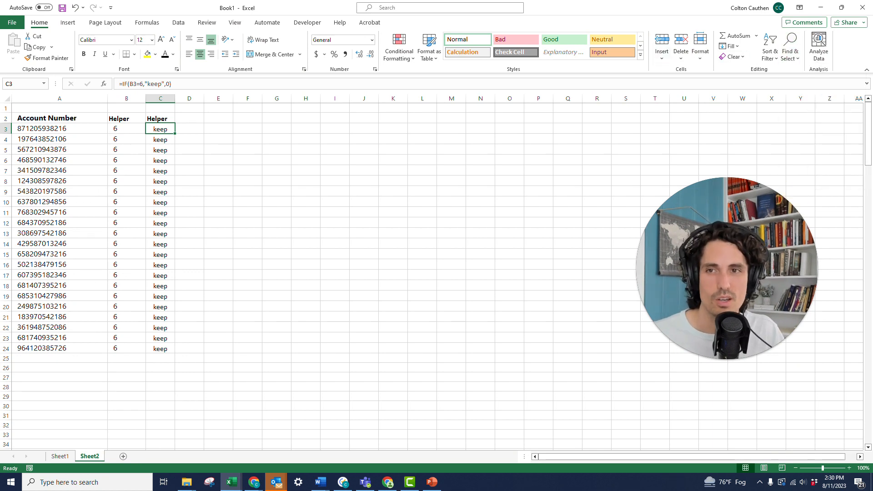
Check the first account number in A3, and view the member name list on Sheet1.
click(60, 129)
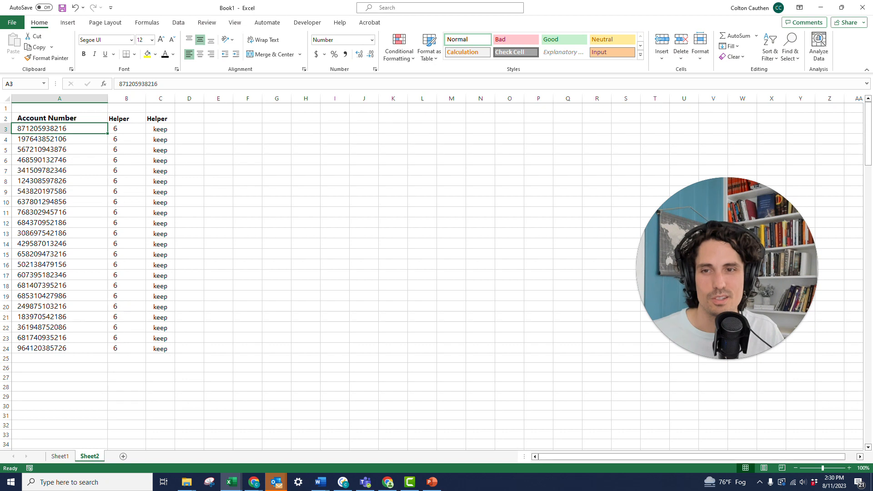
click(60, 456)
click(53, 130)
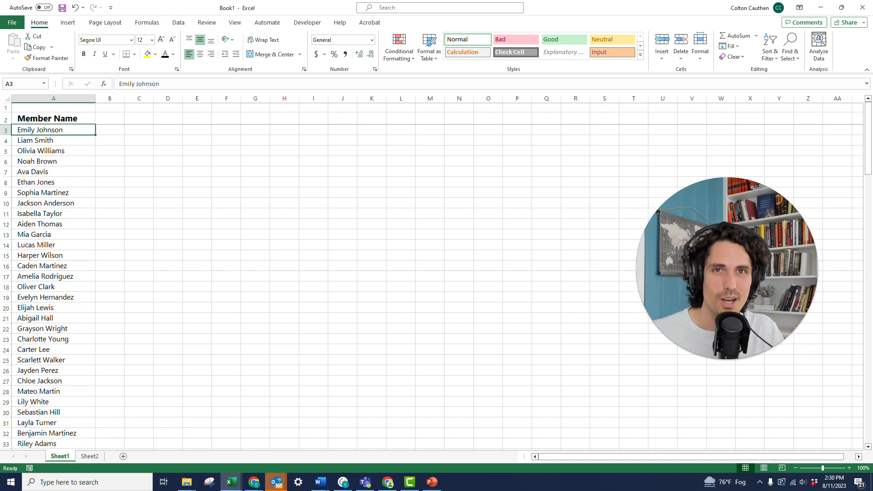
click(54, 182)
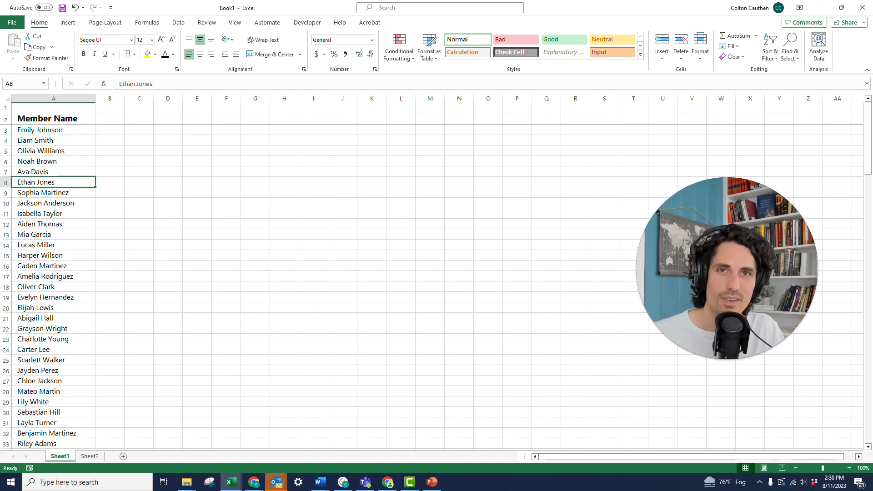